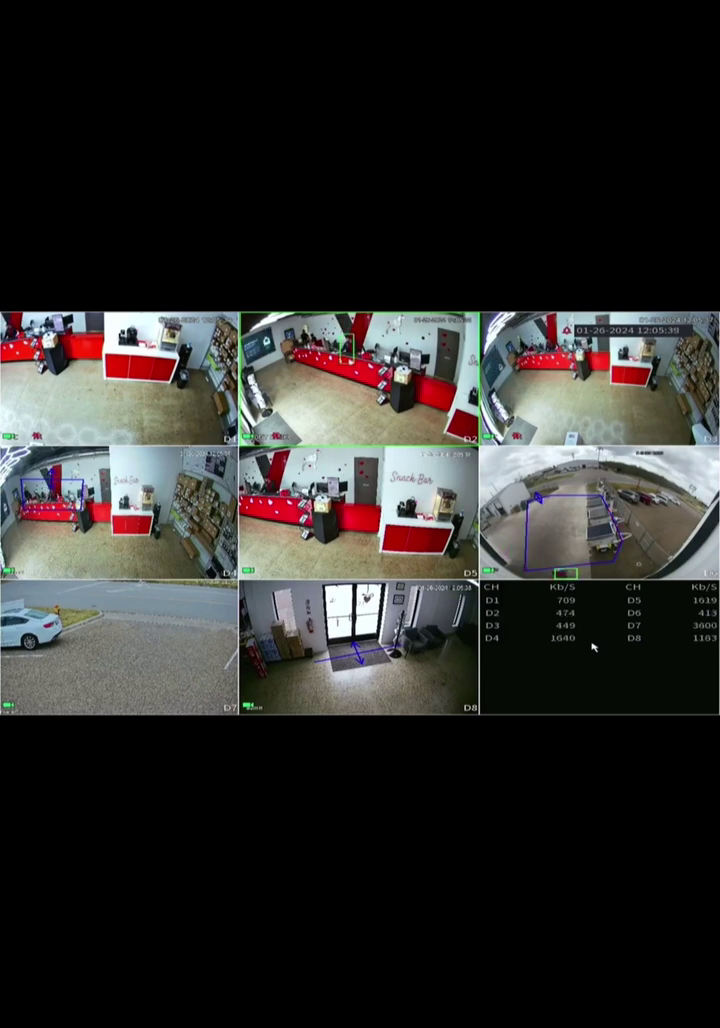
Open the recorder's Main Menu from the live view's right-click shortcut menu
right_click(483, 532)
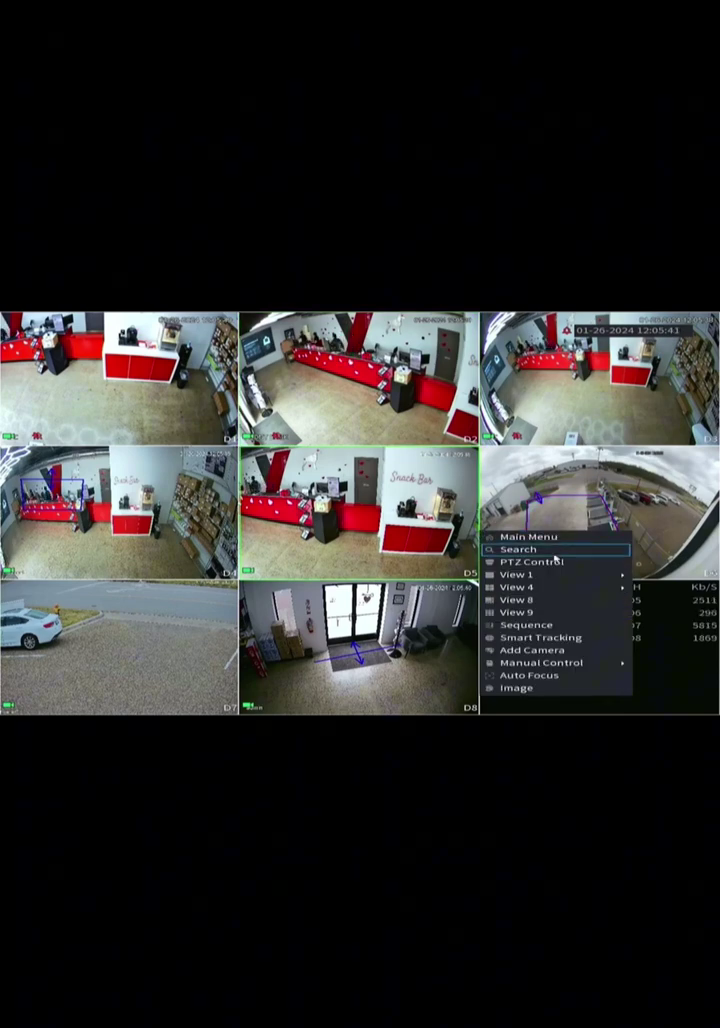
click(545, 537)
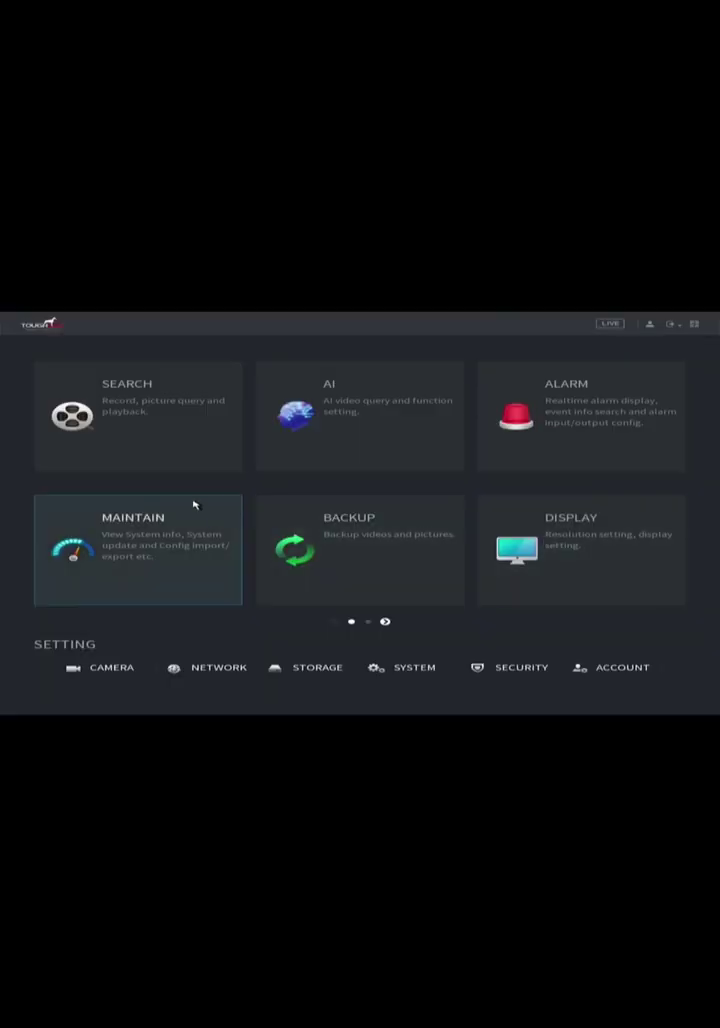
Play back 26 January 2024 footage with only D1 IPC selected, dropping D4, D3 and D2
click(131, 465)
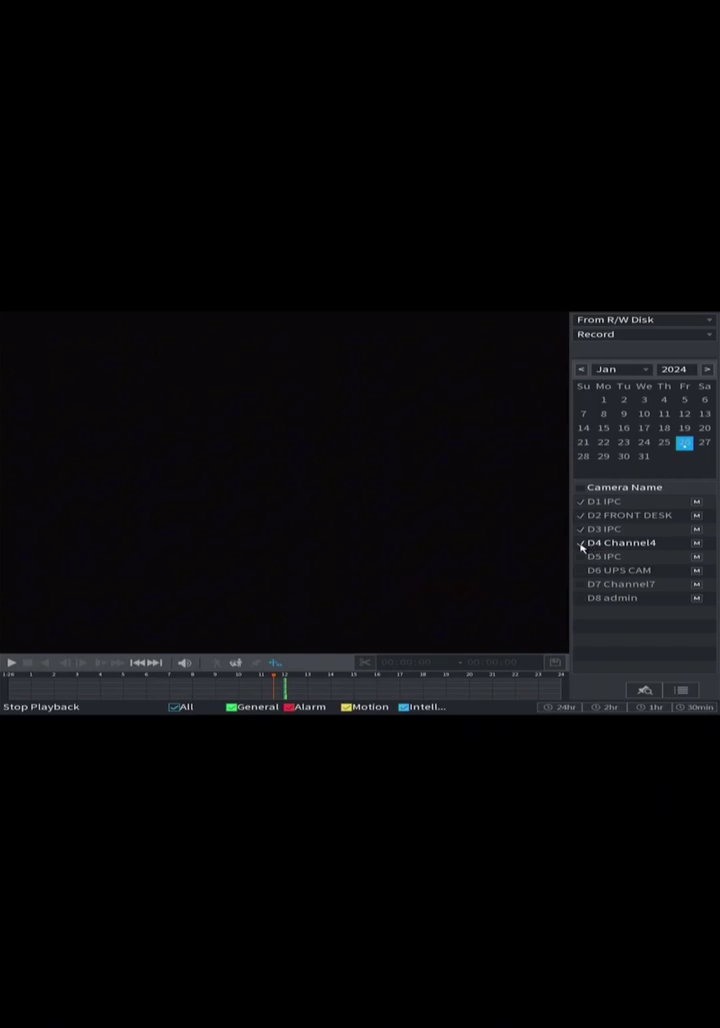
click(580, 544)
click(580, 529)
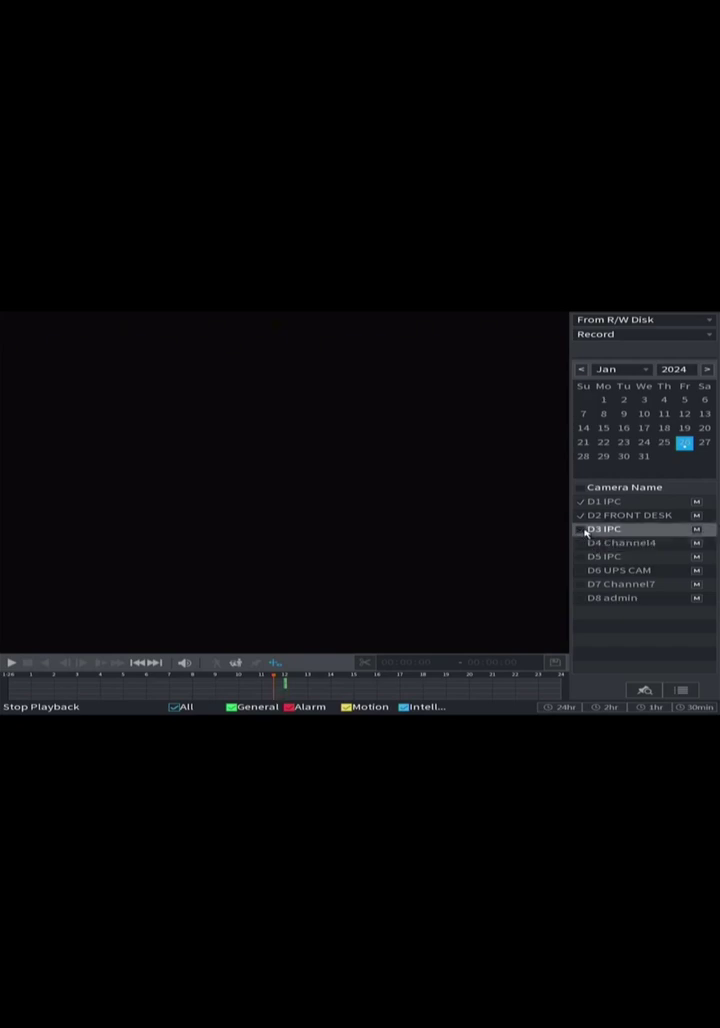
click(581, 515)
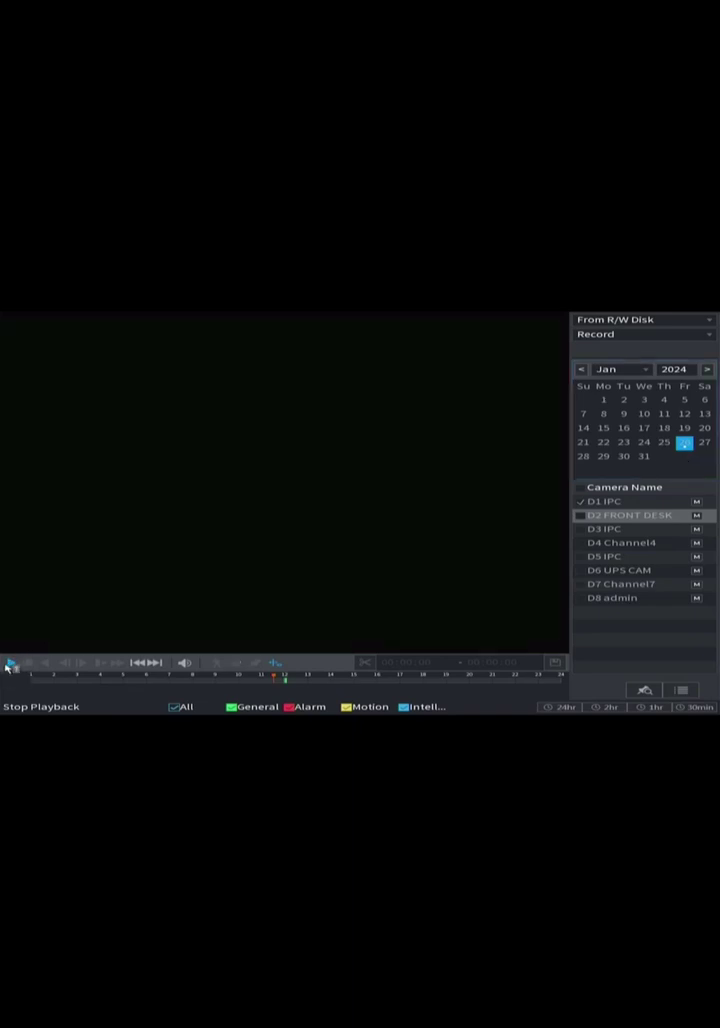
click(10, 665)
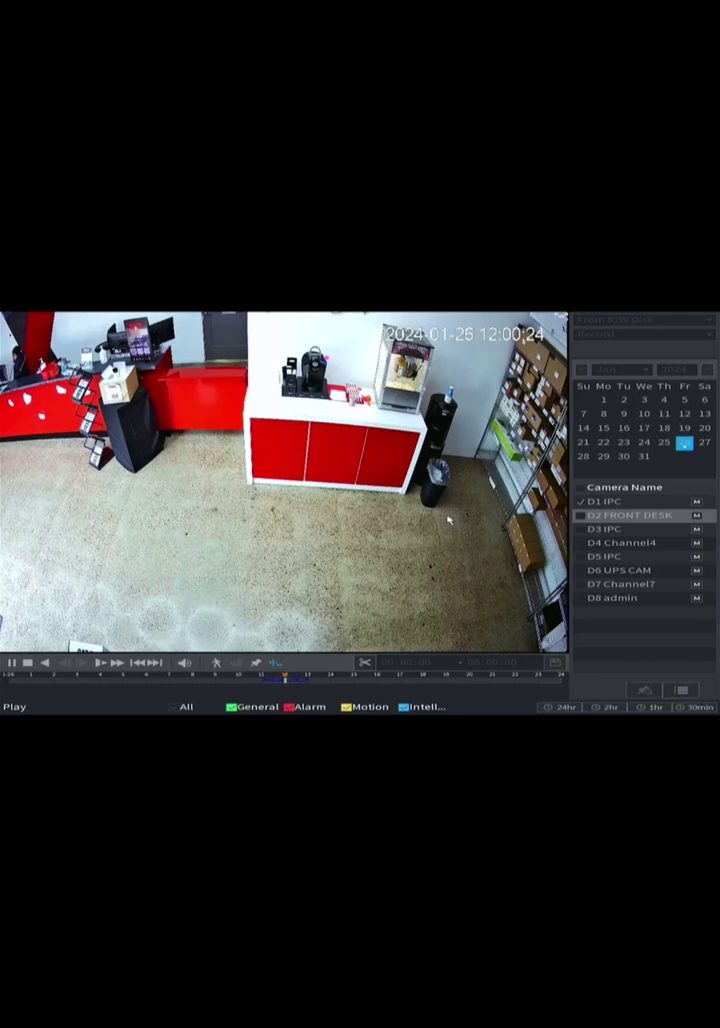
Stop the D1 IPC playback and open the AI Face Detection search page for channel D1
right_click(355, 530)
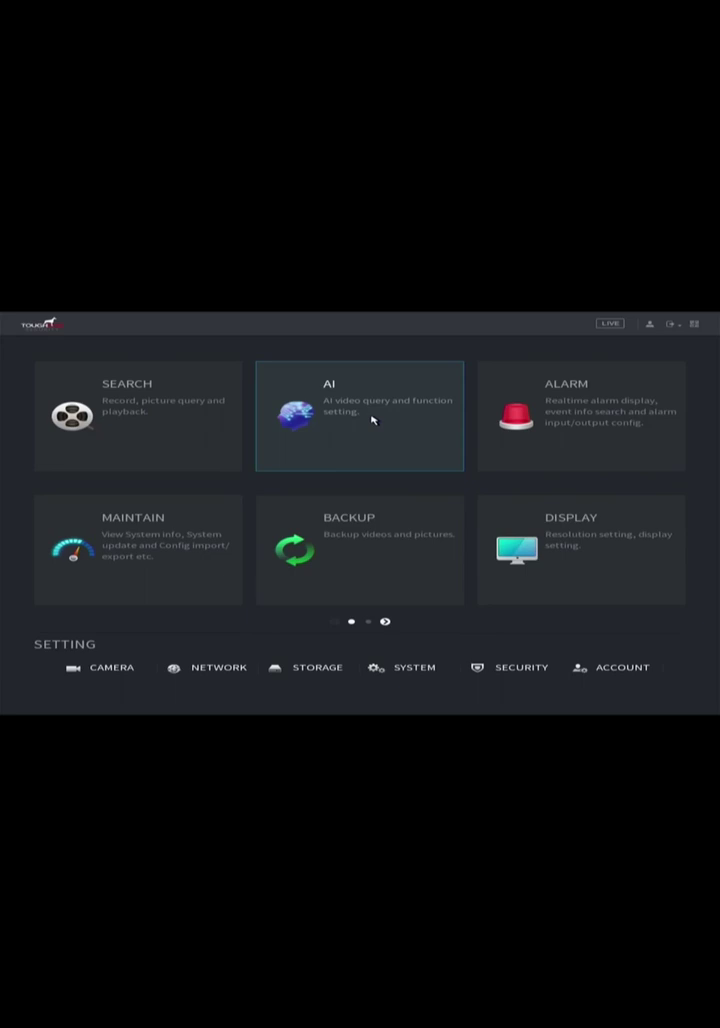
click(374, 420)
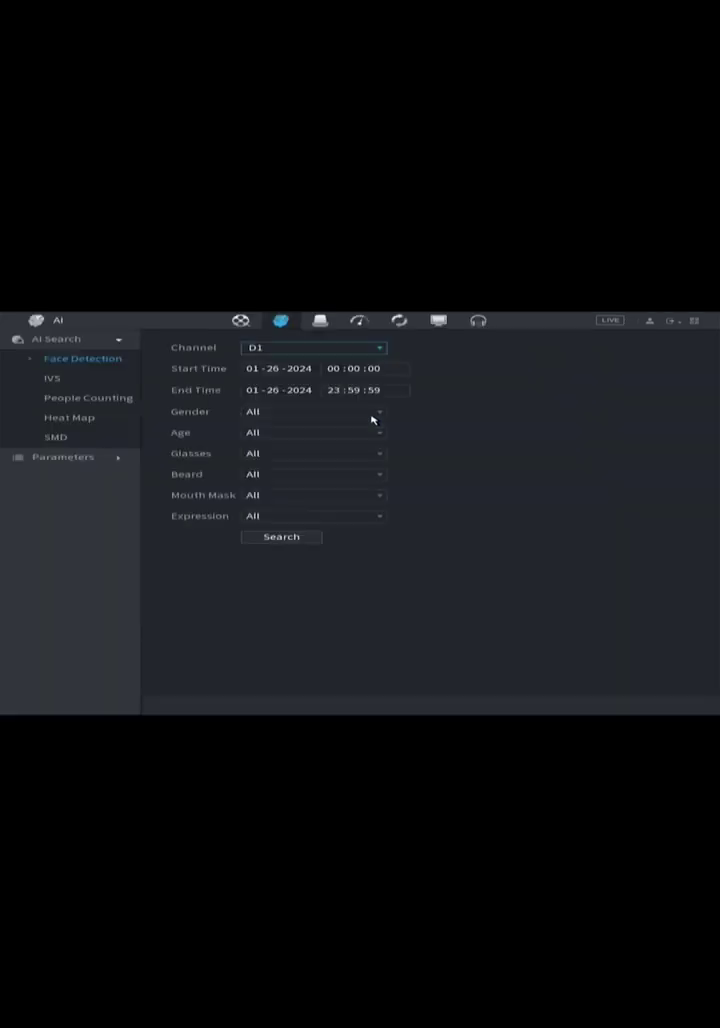
click(45, 460)
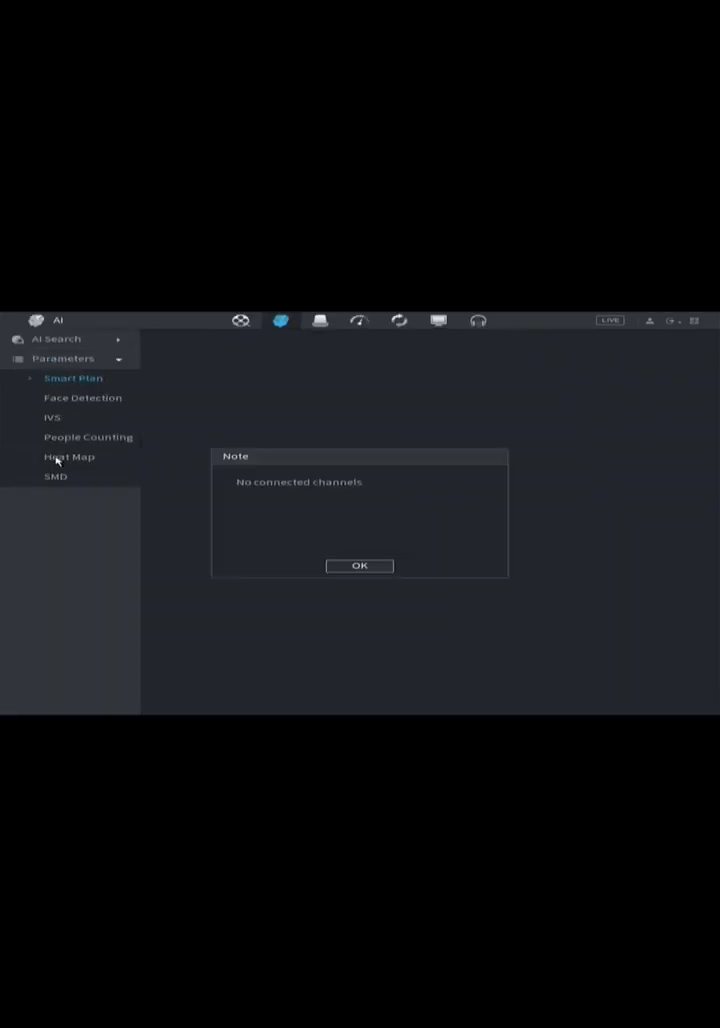
click(360, 565)
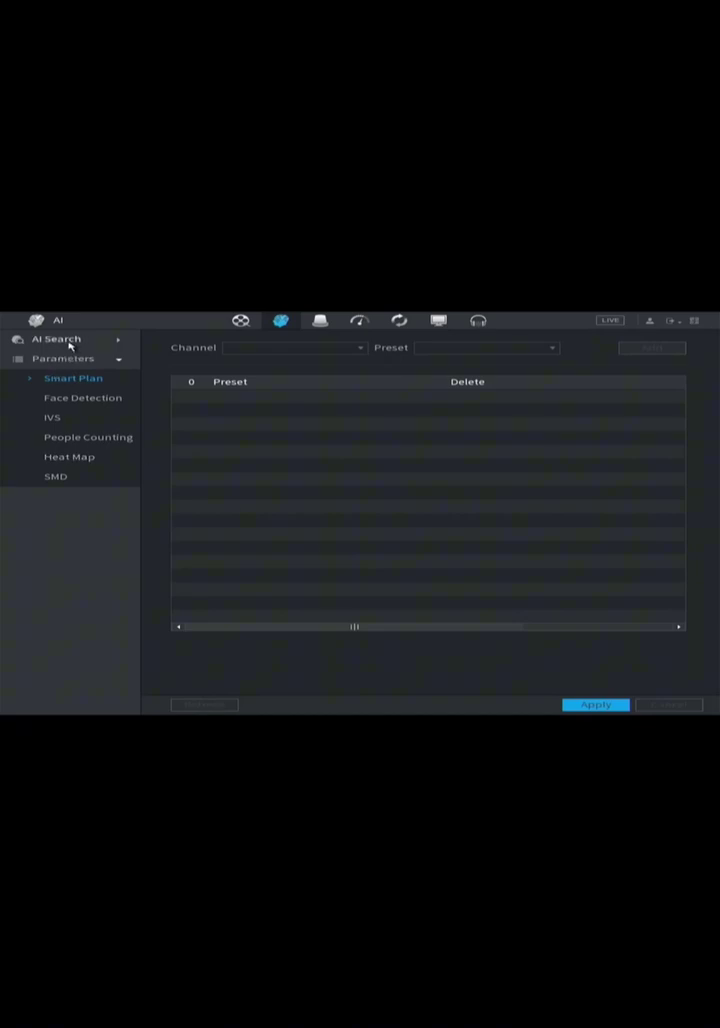
click(91, 421)
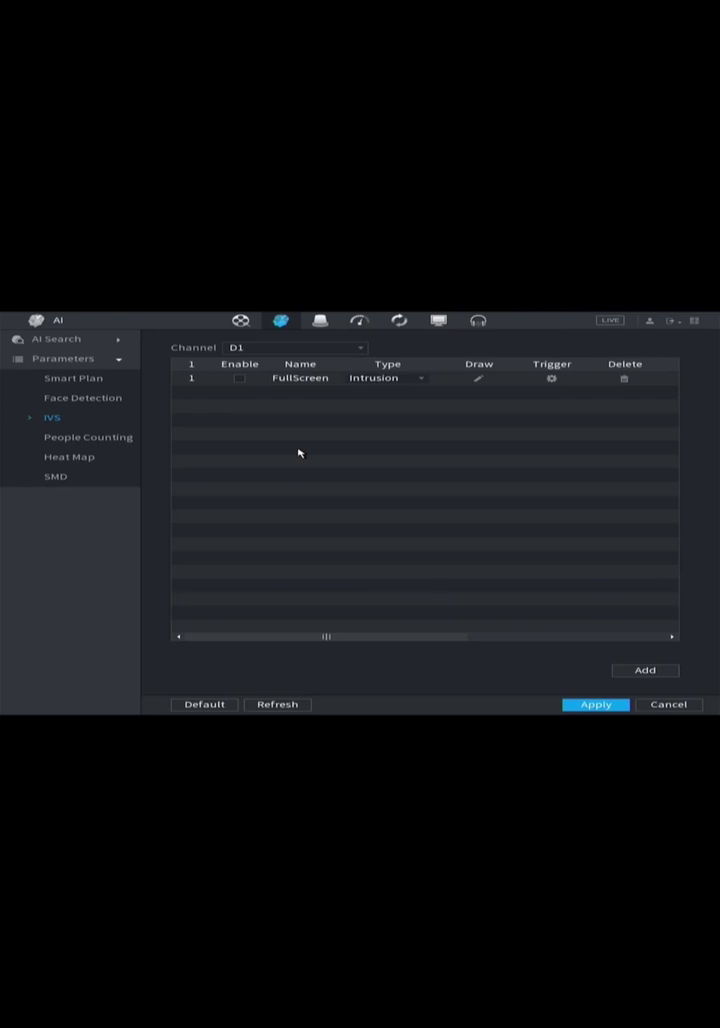
right_click(268, 467)
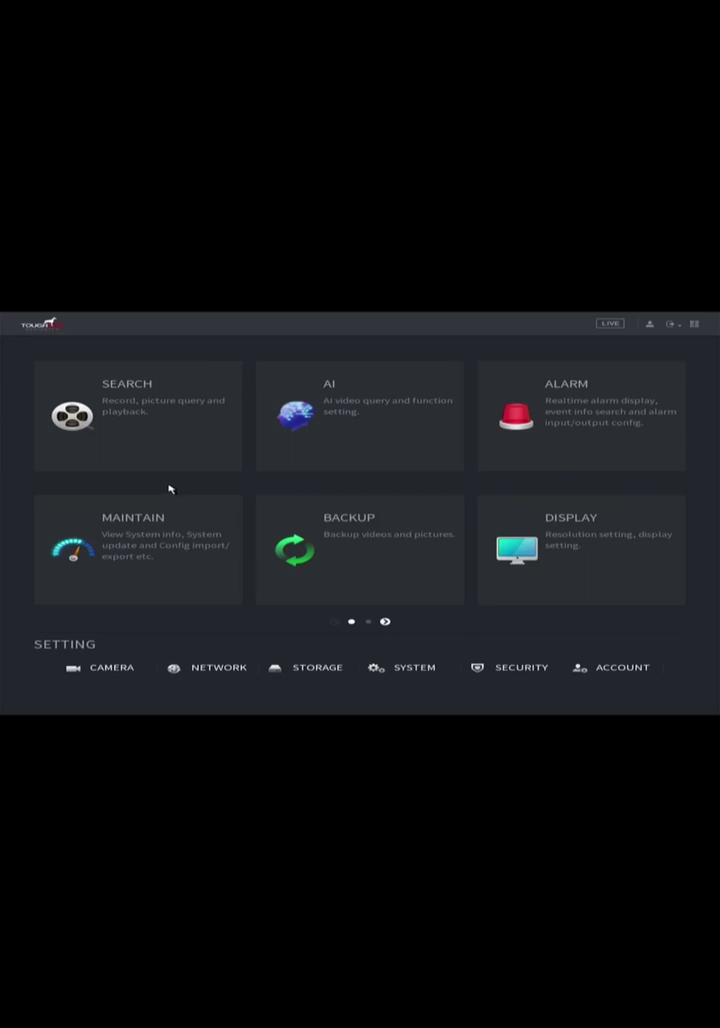
Open the Maintain Log page listing 100 entries from 01-26-2024 to 01-27-2024
click(170, 533)
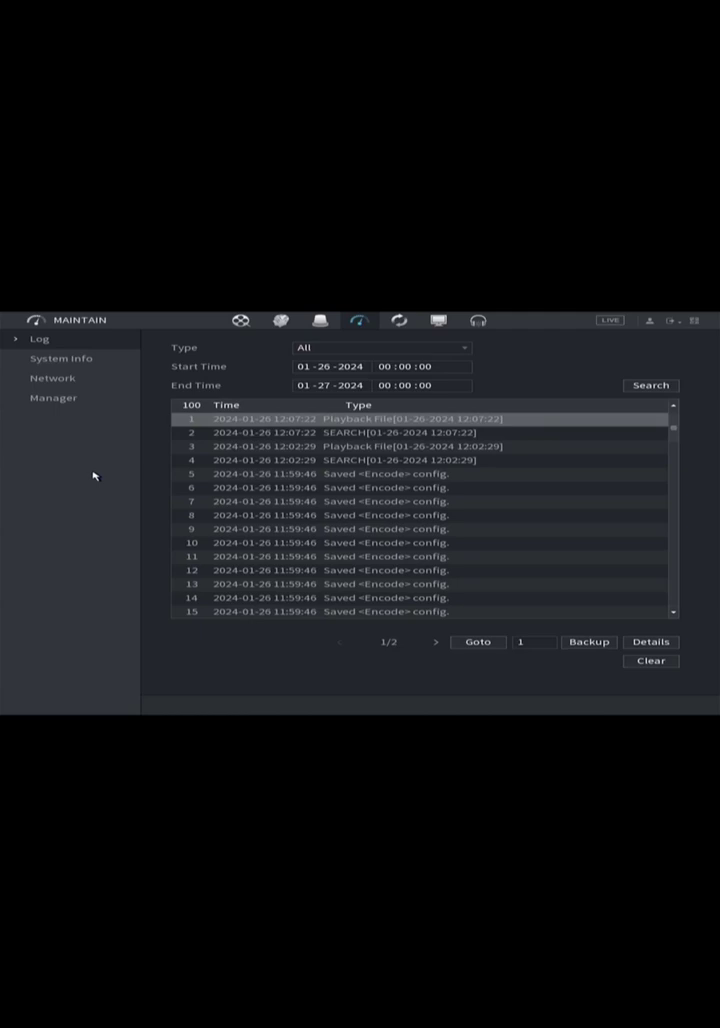
Review the System Info Version tab, then exit maintenance to the main menu
click(84, 355)
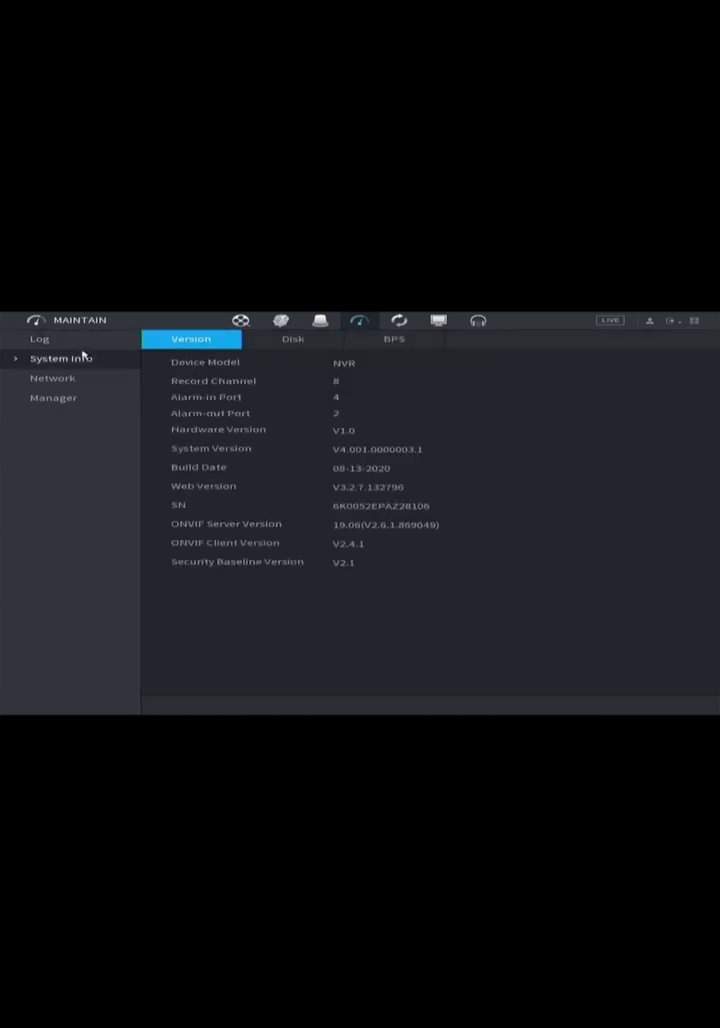
right_click(343, 412)
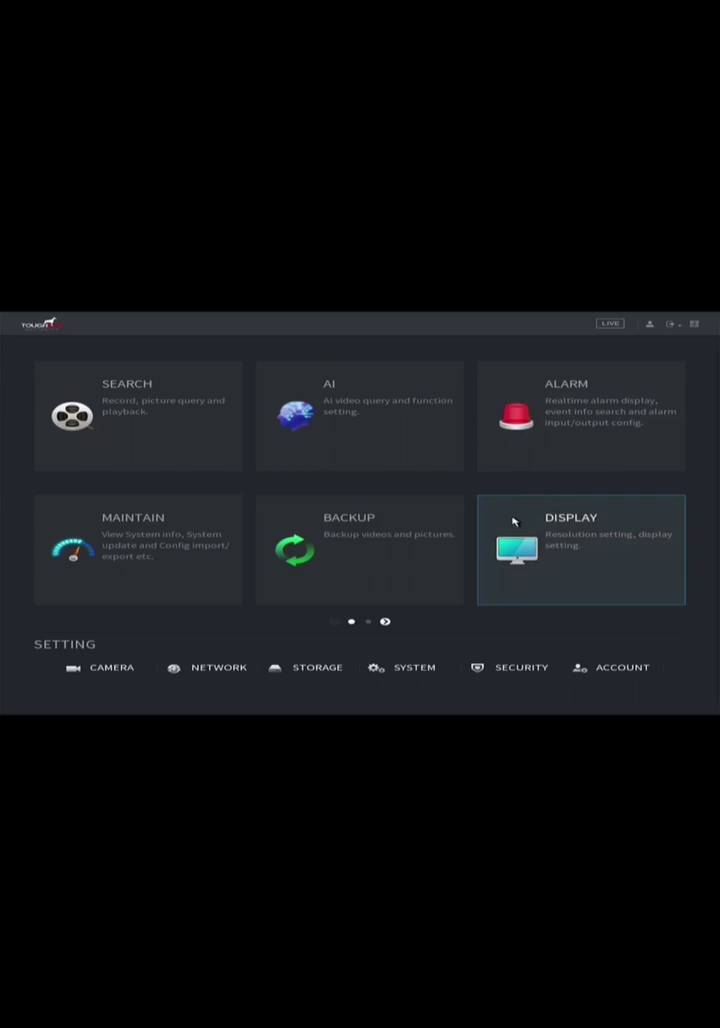
click(514, 521)
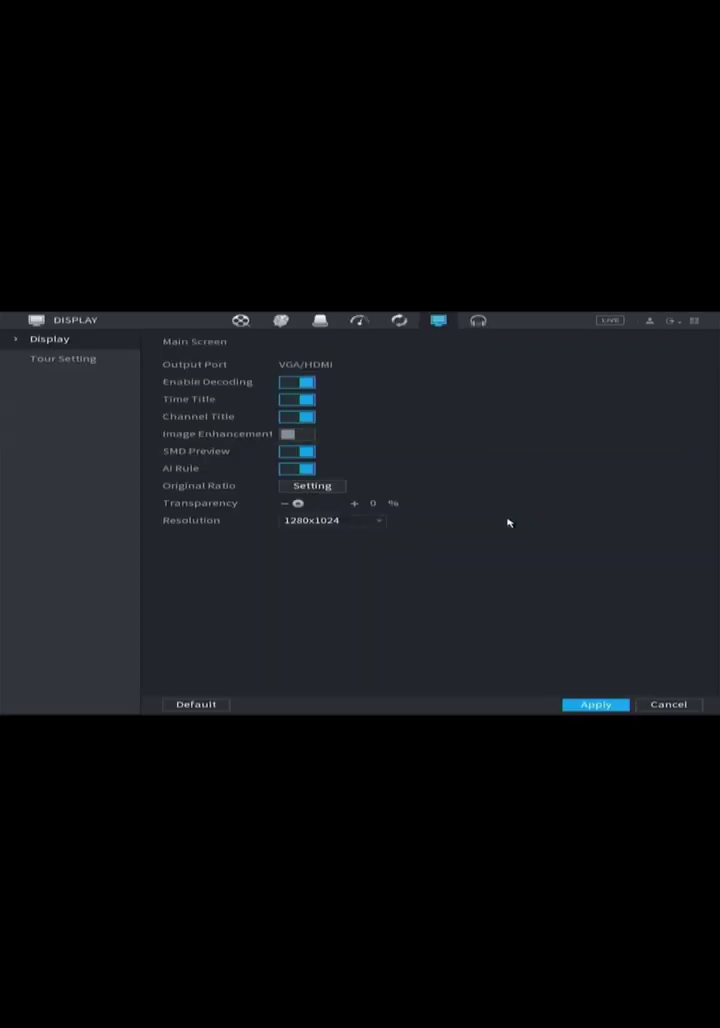
click(343, 523)
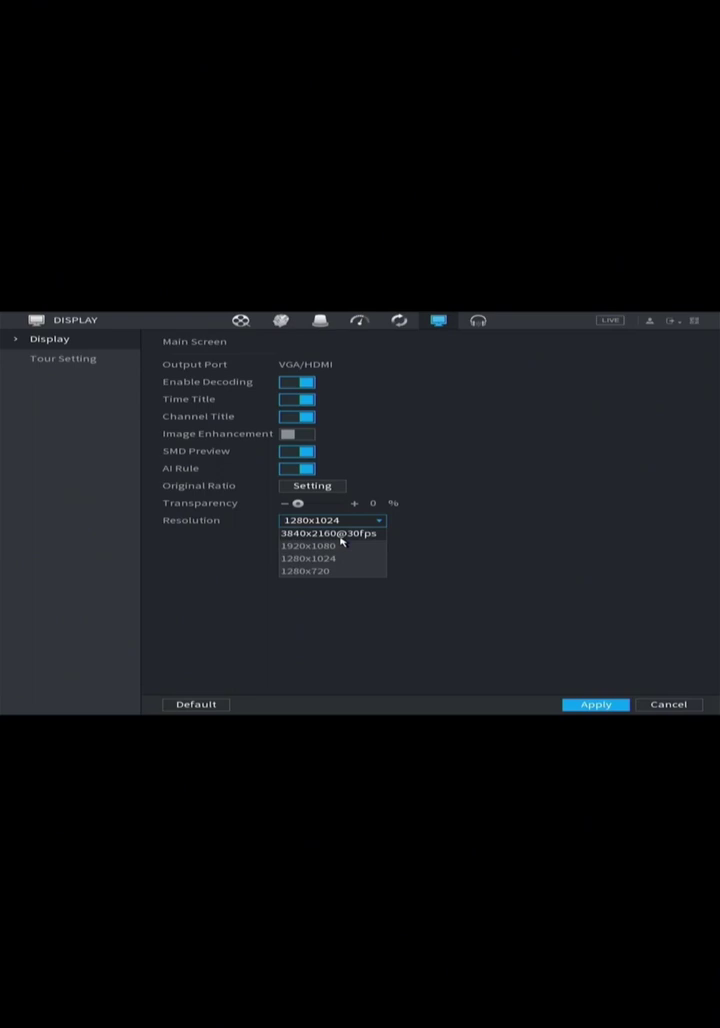
right_click(430, 466)
right_click(430, 466)
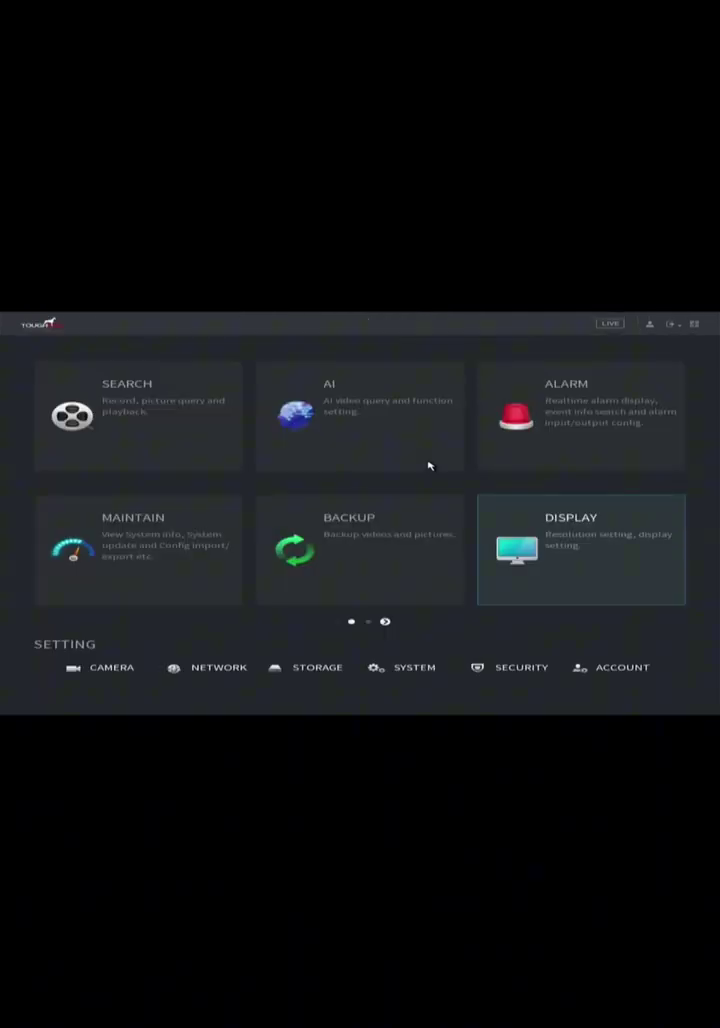
Check the empty Audio File Management list on menu page 2, then return to page 1
drag(430, 466, 326, 465)
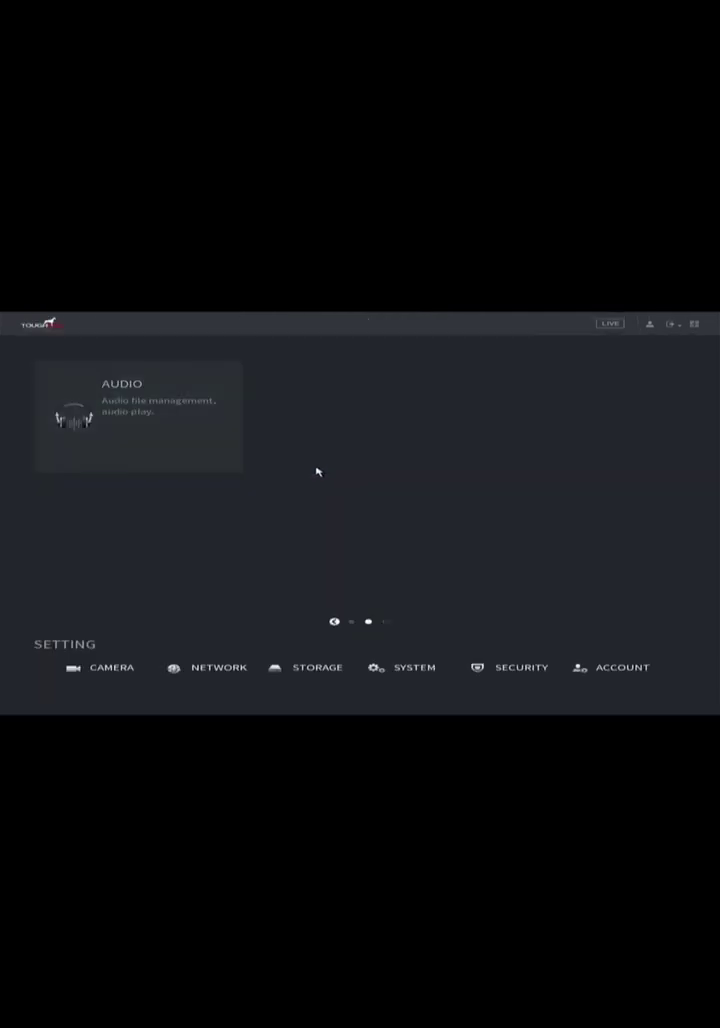
click(136, 457)
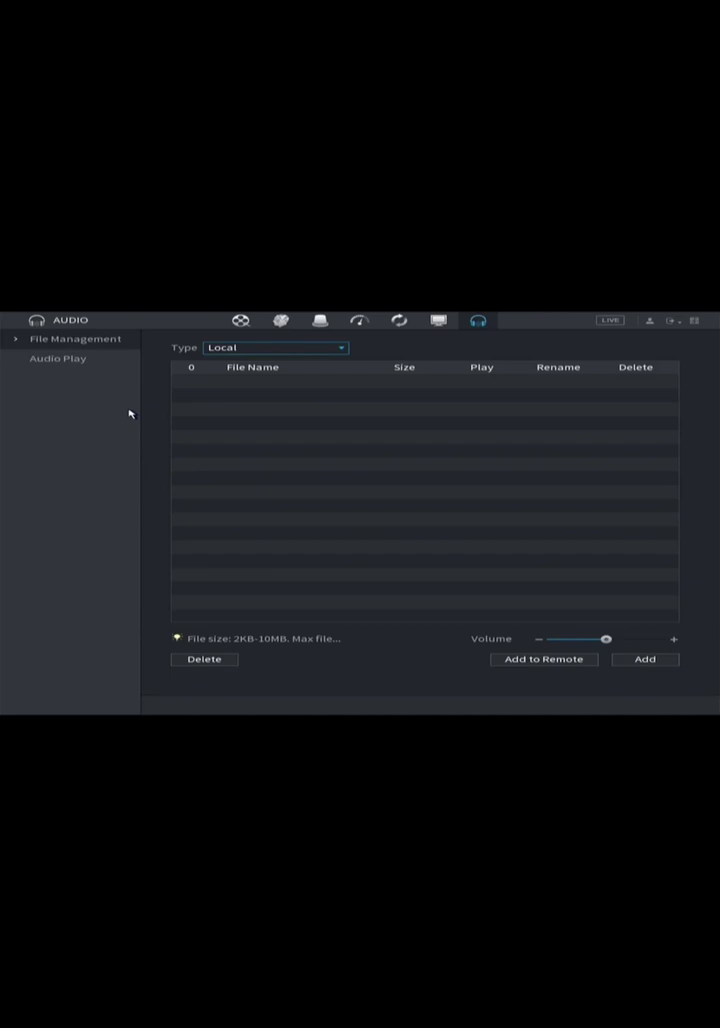
right_click(129, 413)
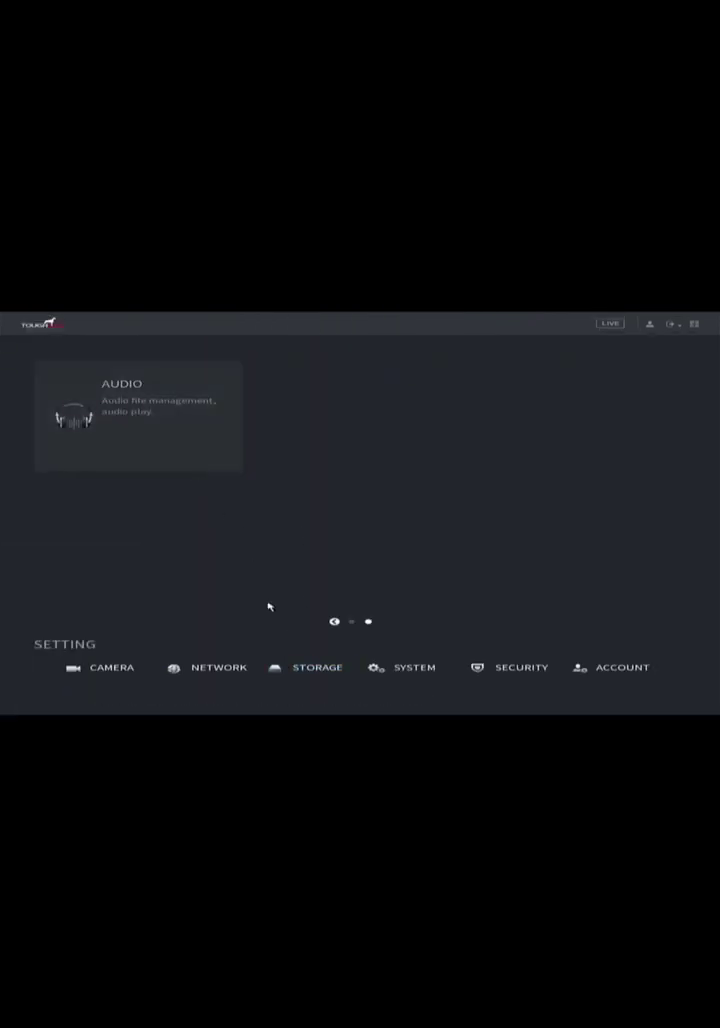
scroll(262, 600, up, 1)
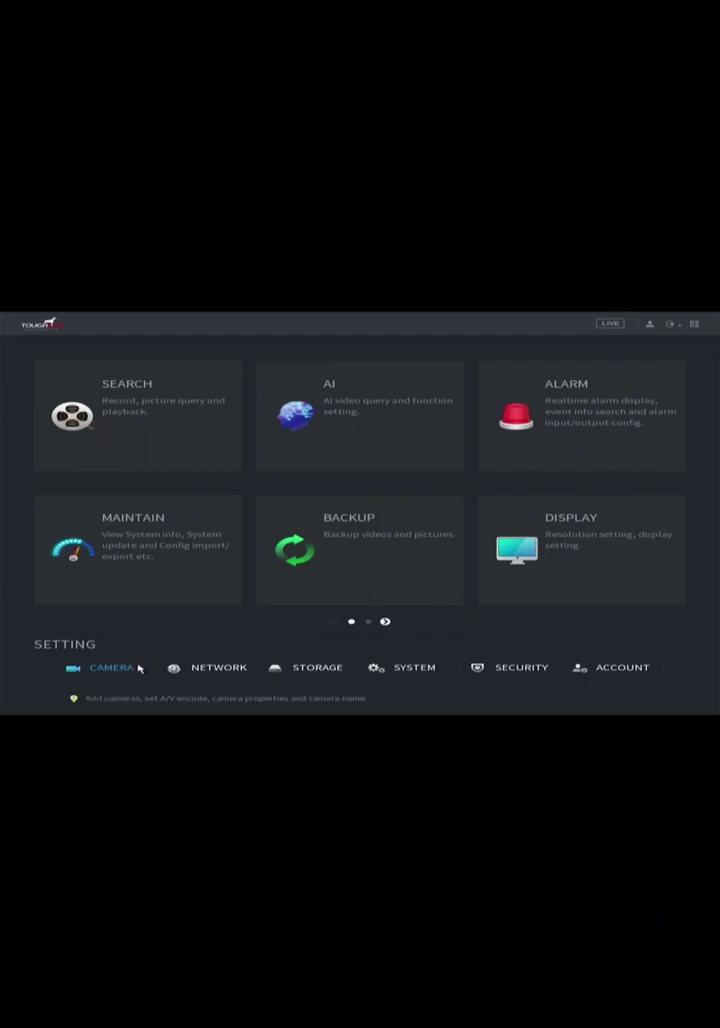
Open the Network TCP/IP page showing NIC1 at 192.168.10.2 via DHCP
click(221, 668)
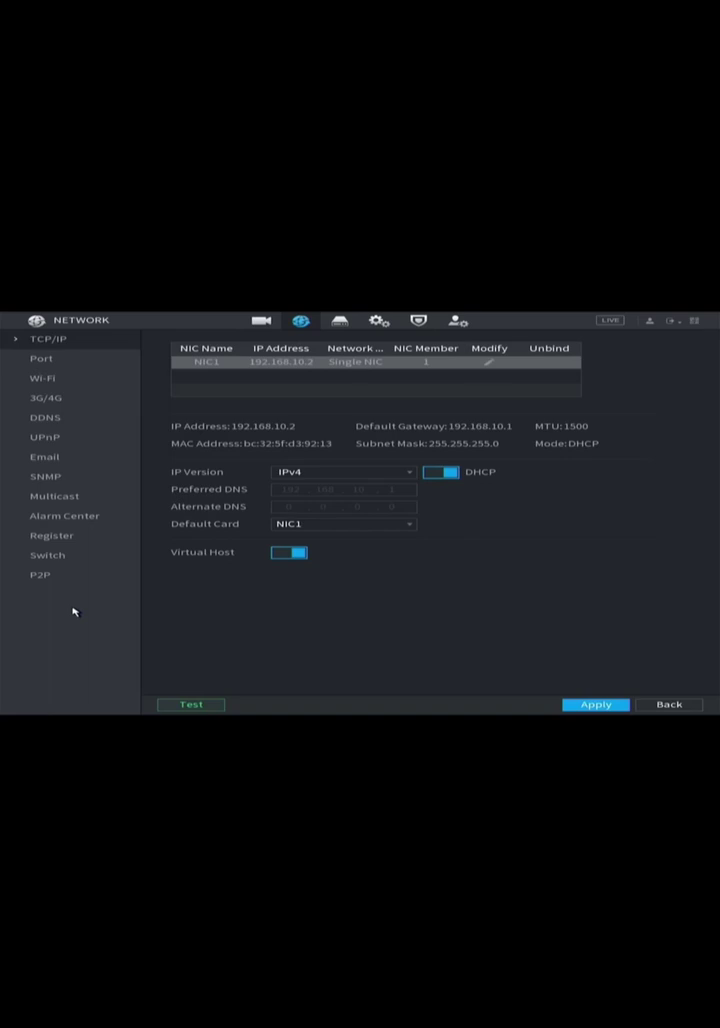
right_click(252, 608)
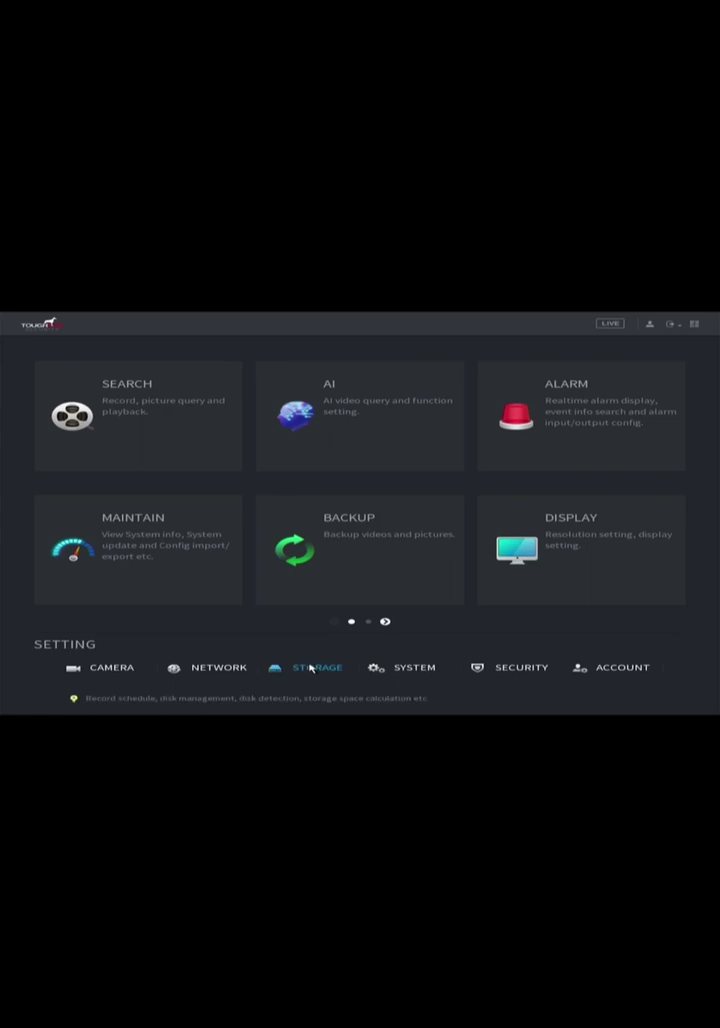
click(316, 669)
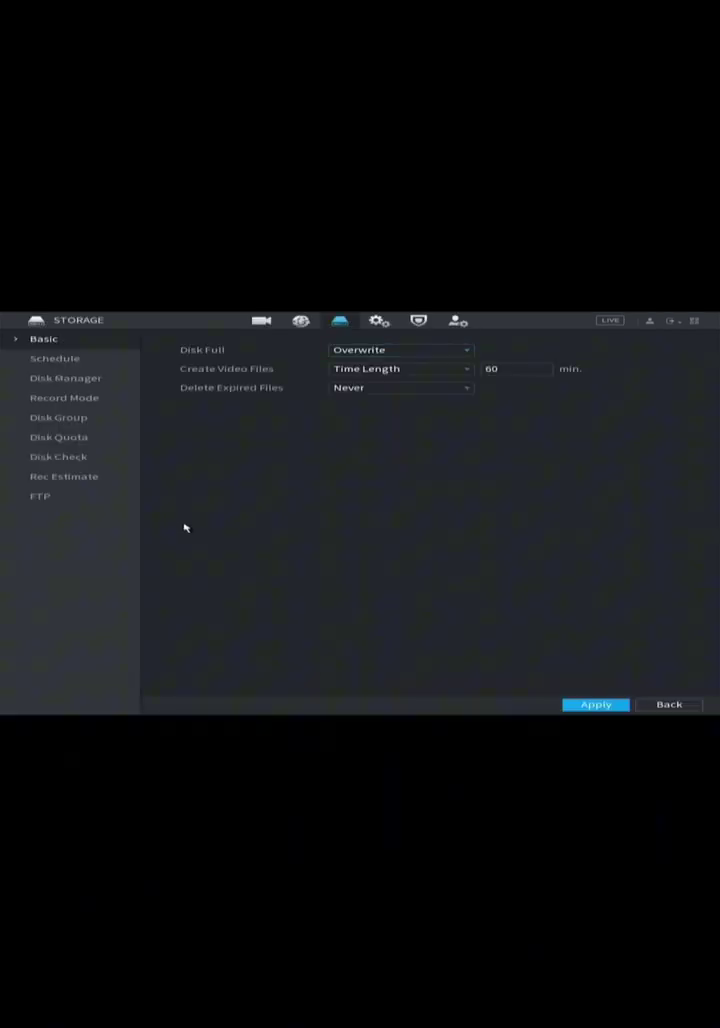
click(48, 381)
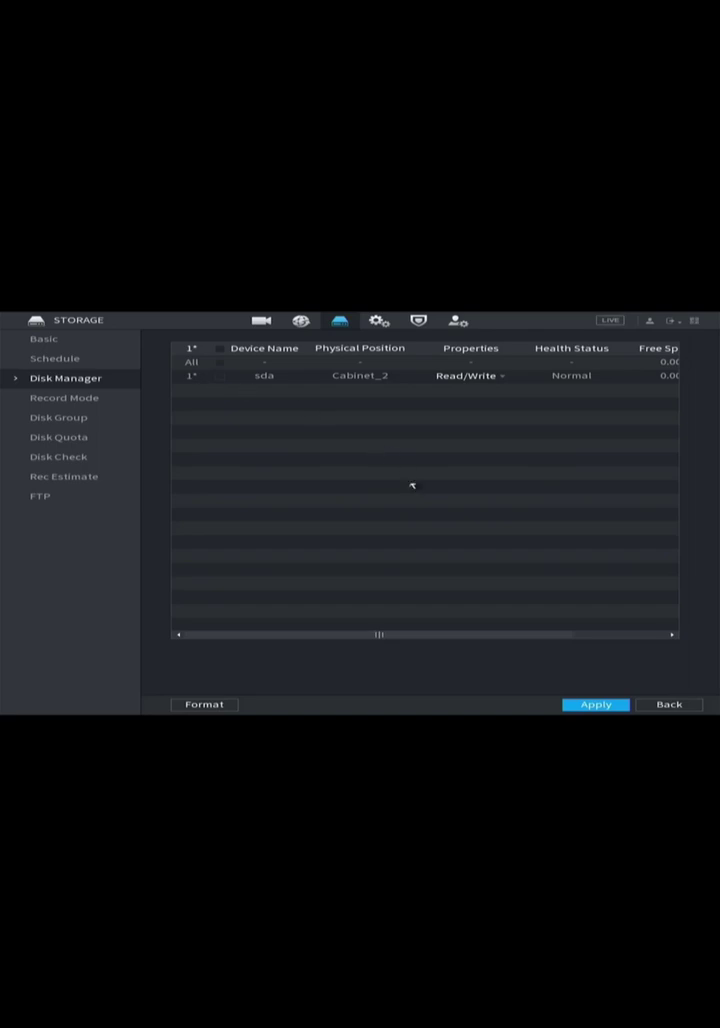
drag(404, 635, 525, 637)
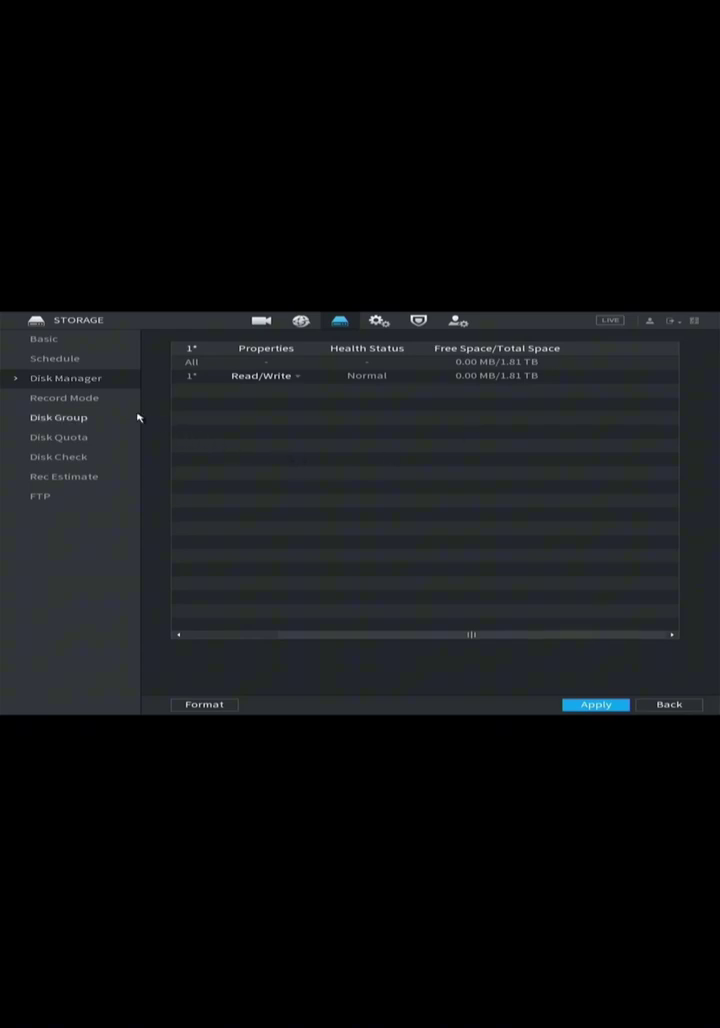
click(55, 345)
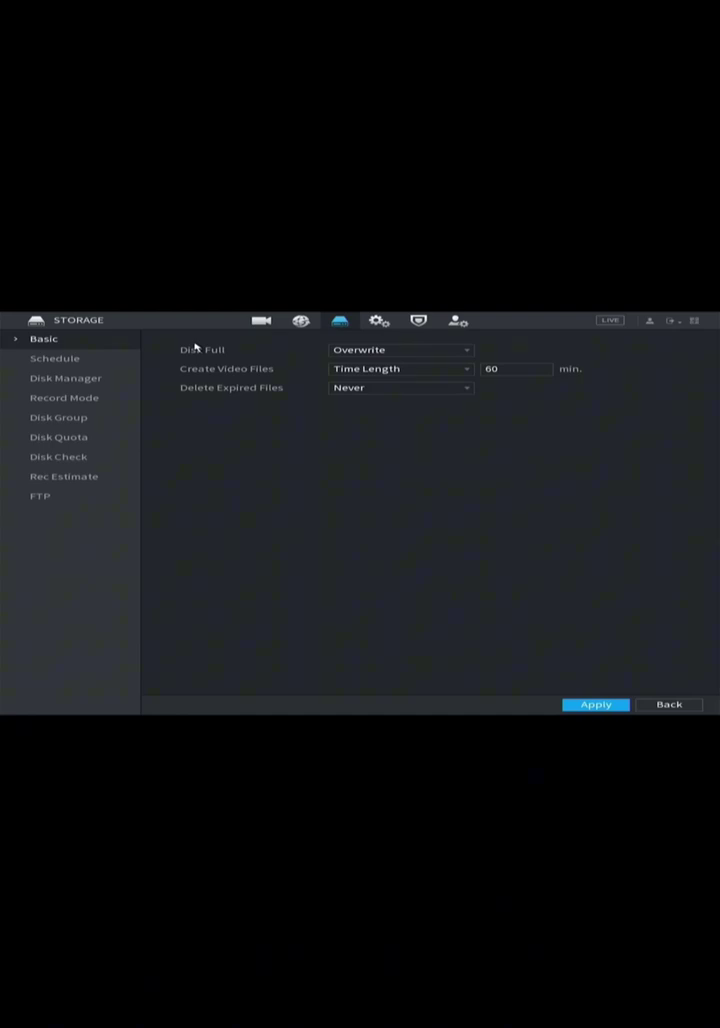
right_click(232, 404)
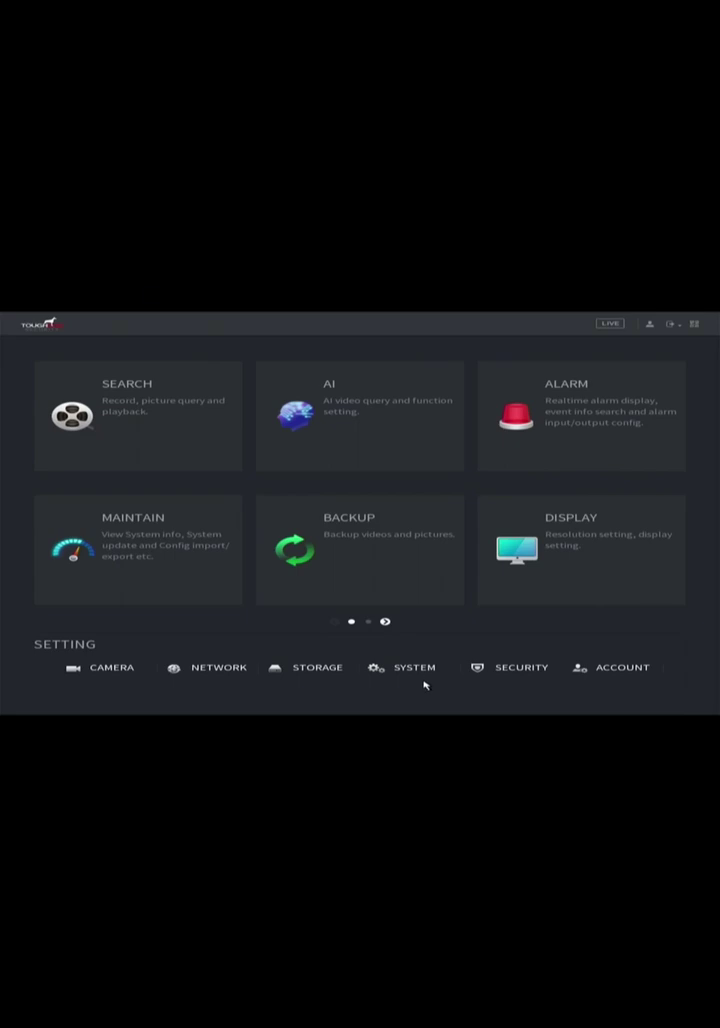
click(509, 674)
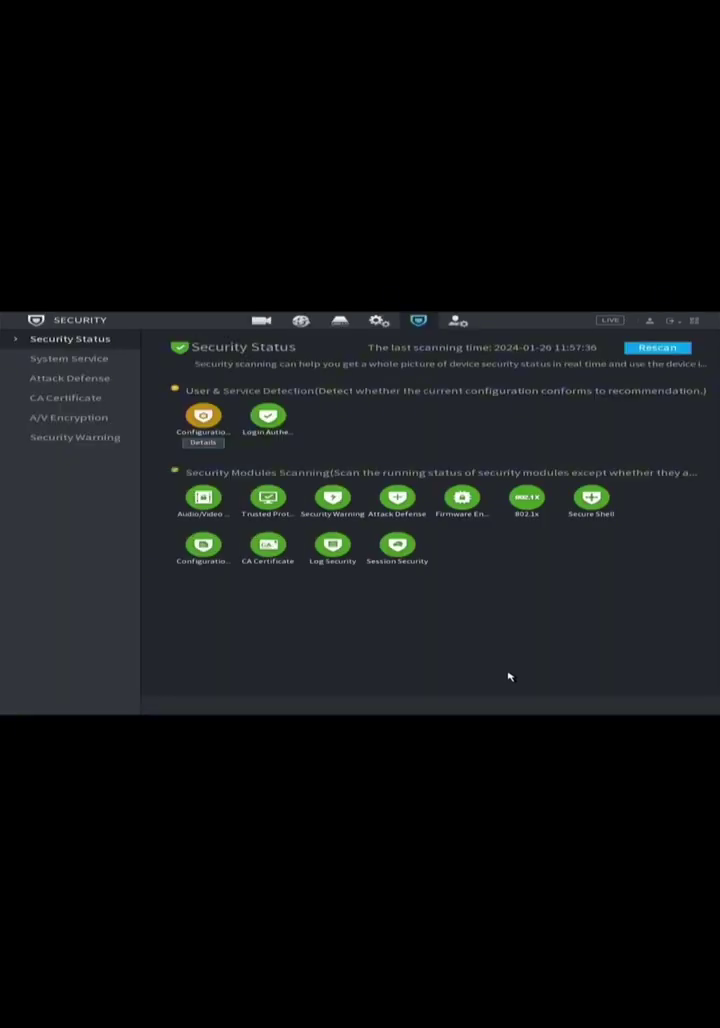
right_click(108, 469)
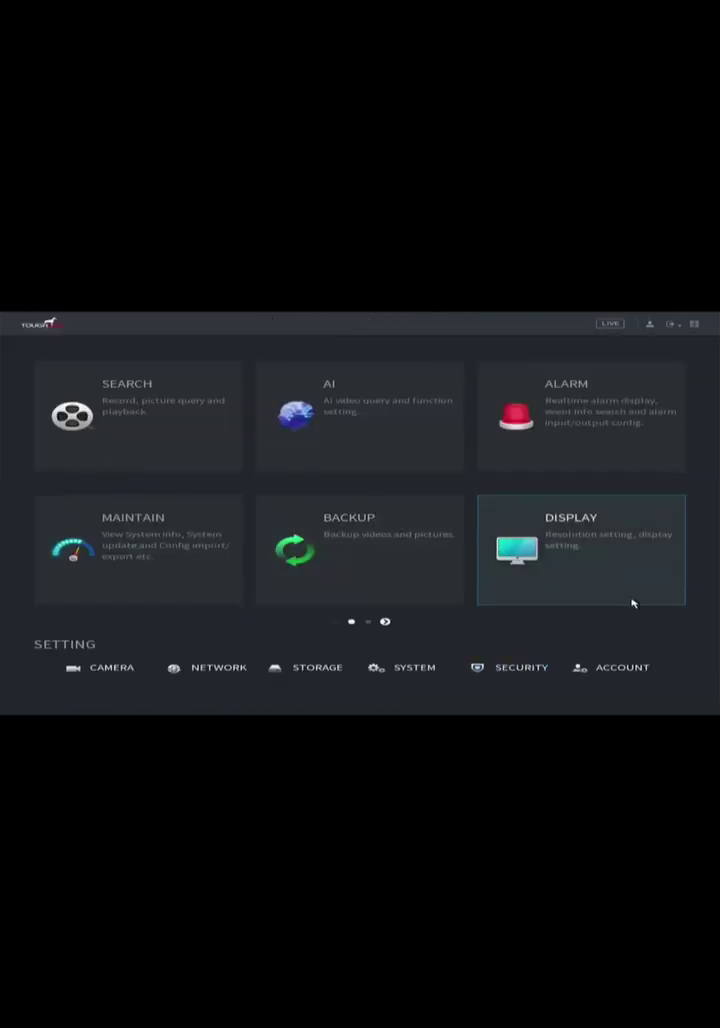